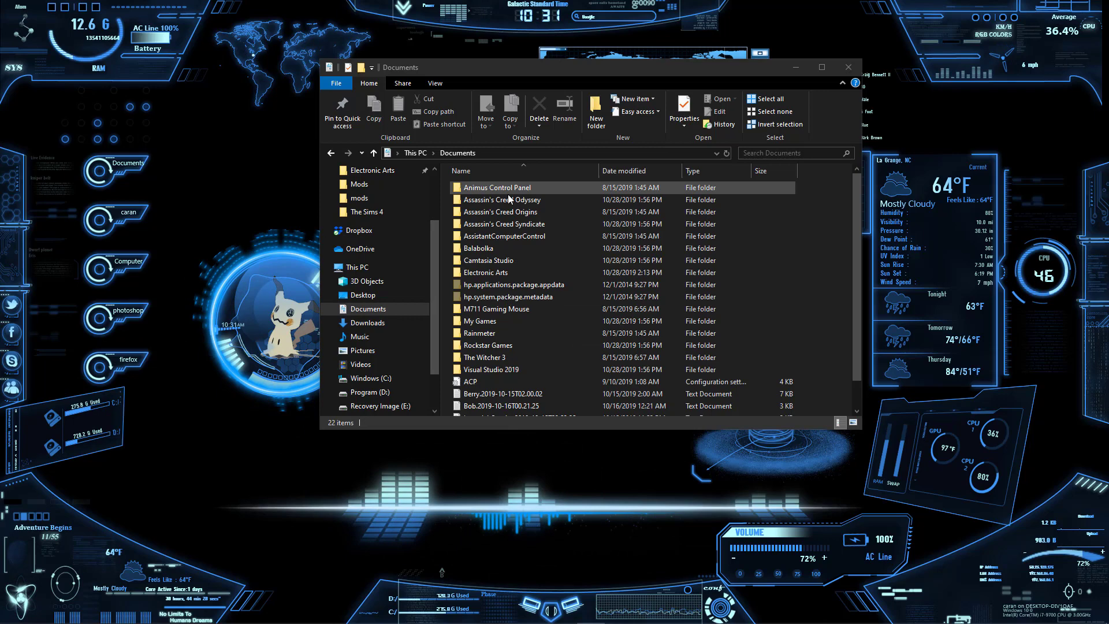
- Open the Properties dialog for Documents from its right-click menu in the navigation pane
right_click(389, 309)
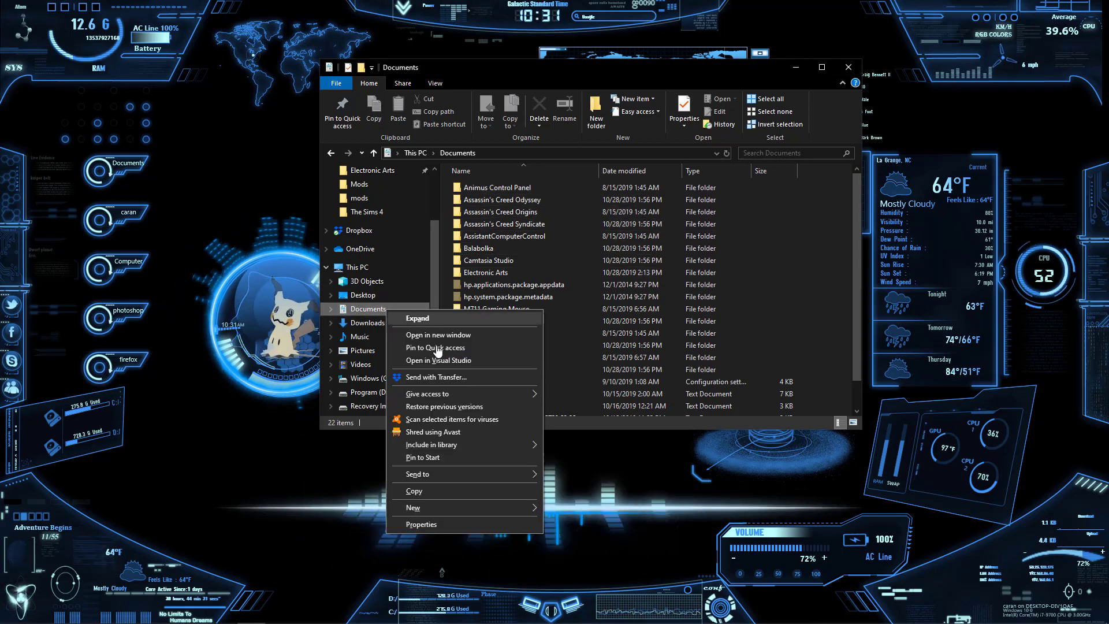
left_click(465, 524)
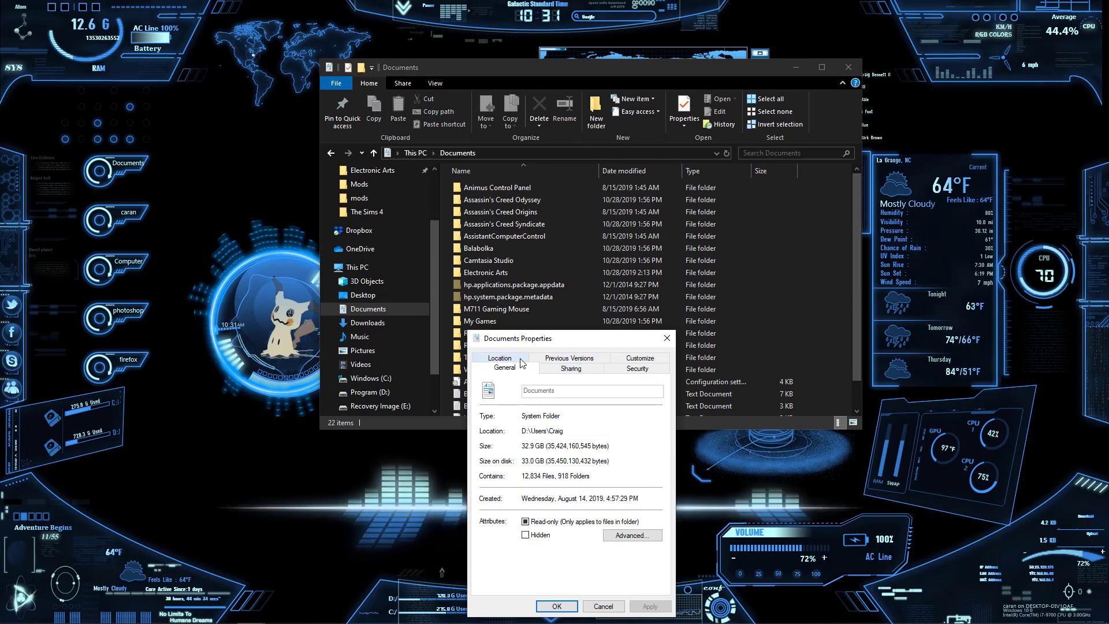
- Switch the Documents Properties dialog to the Location tab to see its target path
left_click(518, 357)
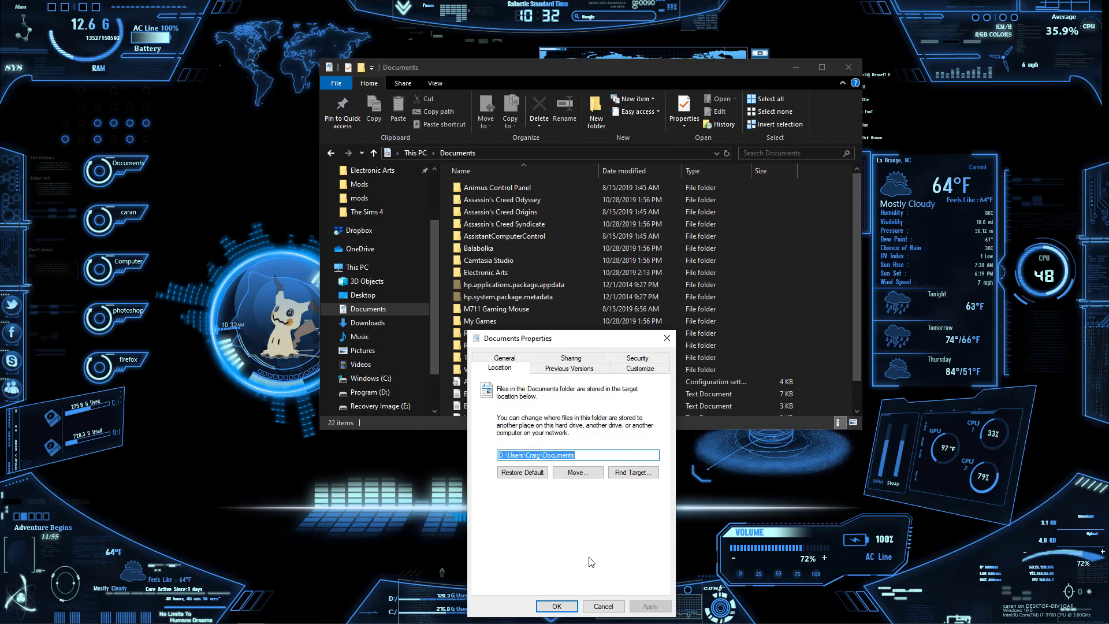
- Dismiss Documents Properties with OK and minimize the Explorer window to reveal the desktop
left_click(605, 606)
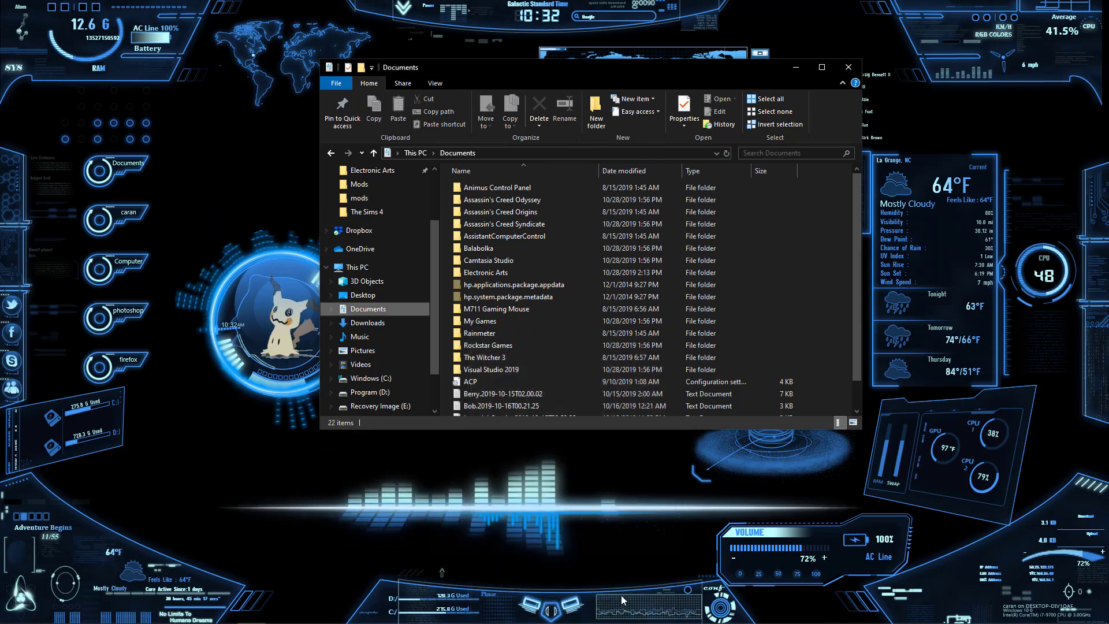
left_click(801, 72)
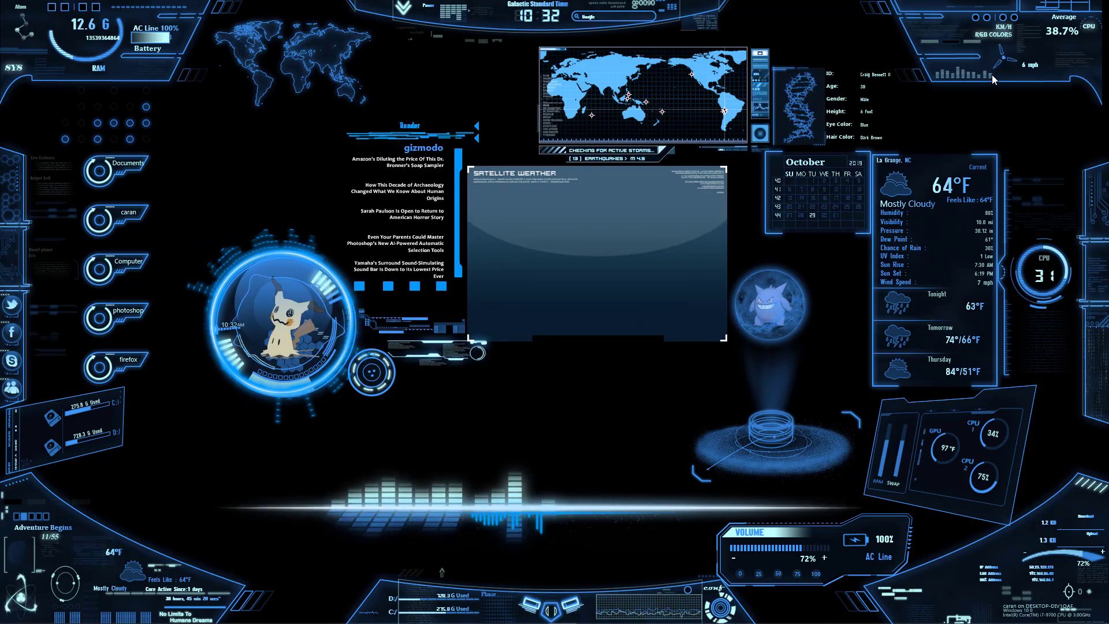